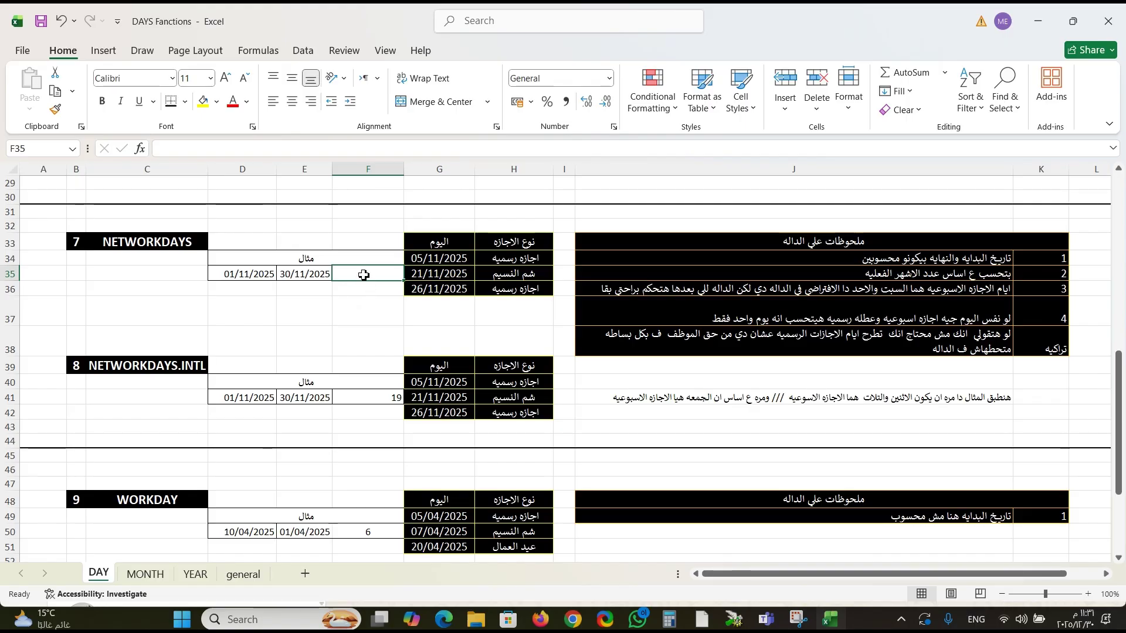
# Step: Enter a NETWORKDAYS formula in F35 using start date D35, end date E35 and the holiday range G34:G36
pyautogui.write('=')
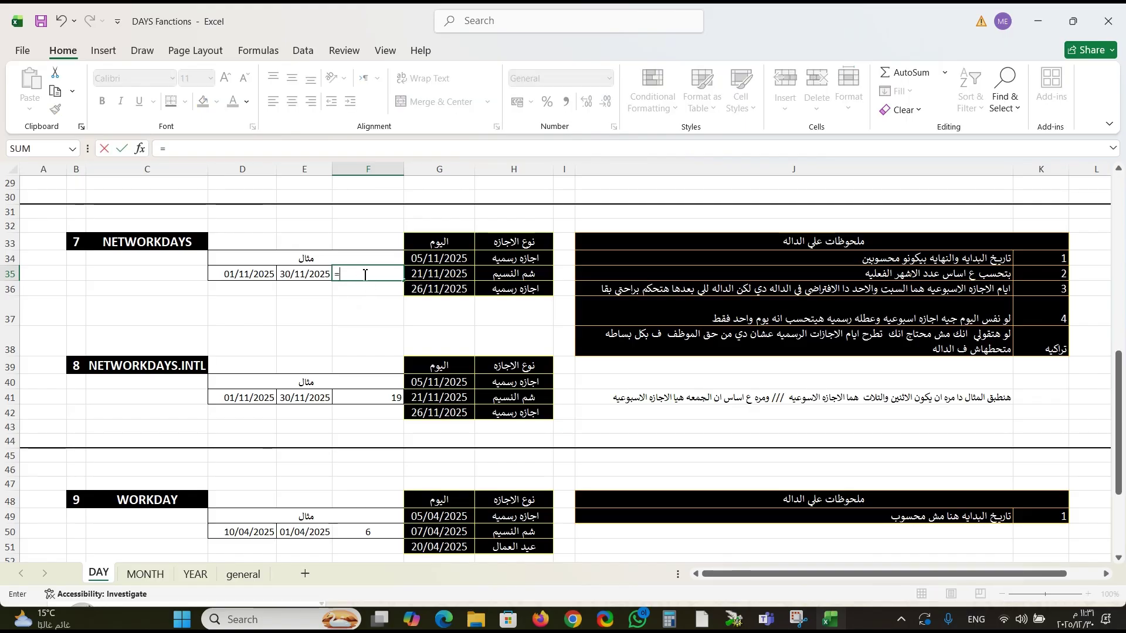
pyautogui.write('ne')
pyautogui.press('Down')
pyautogui.press('Tab')
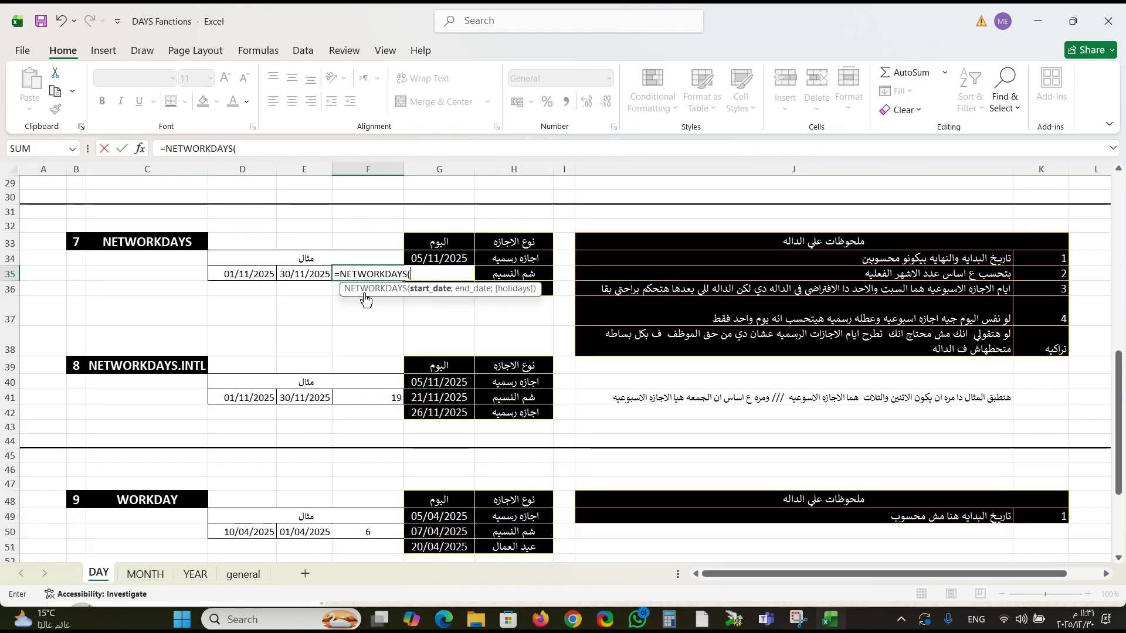
pyautogui.click(237, 278)
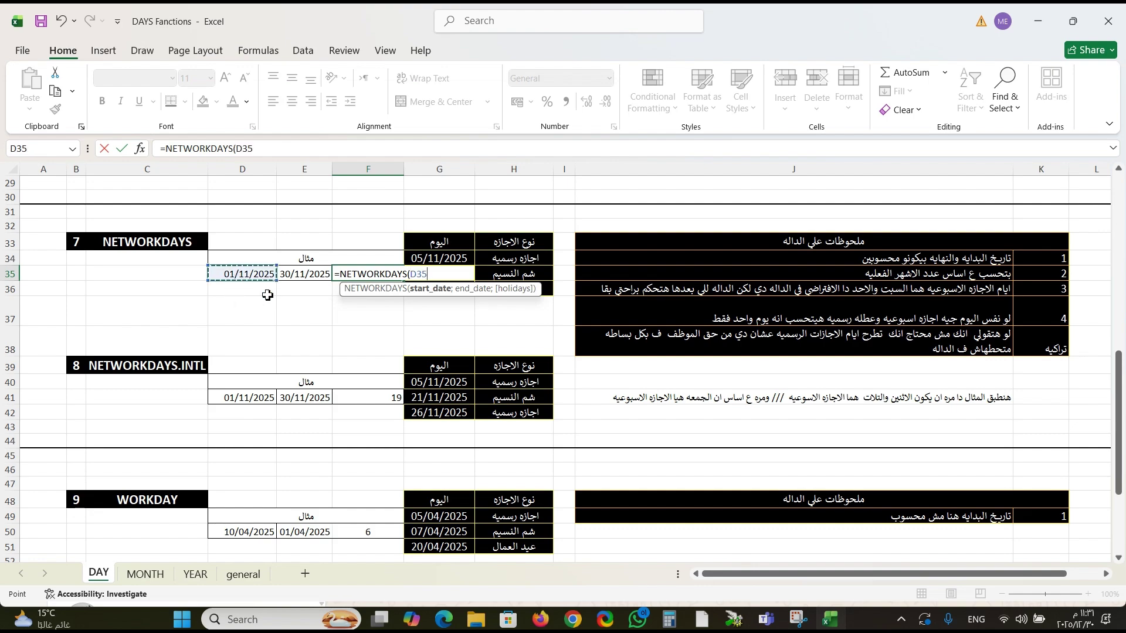
pyautogui.write(';')
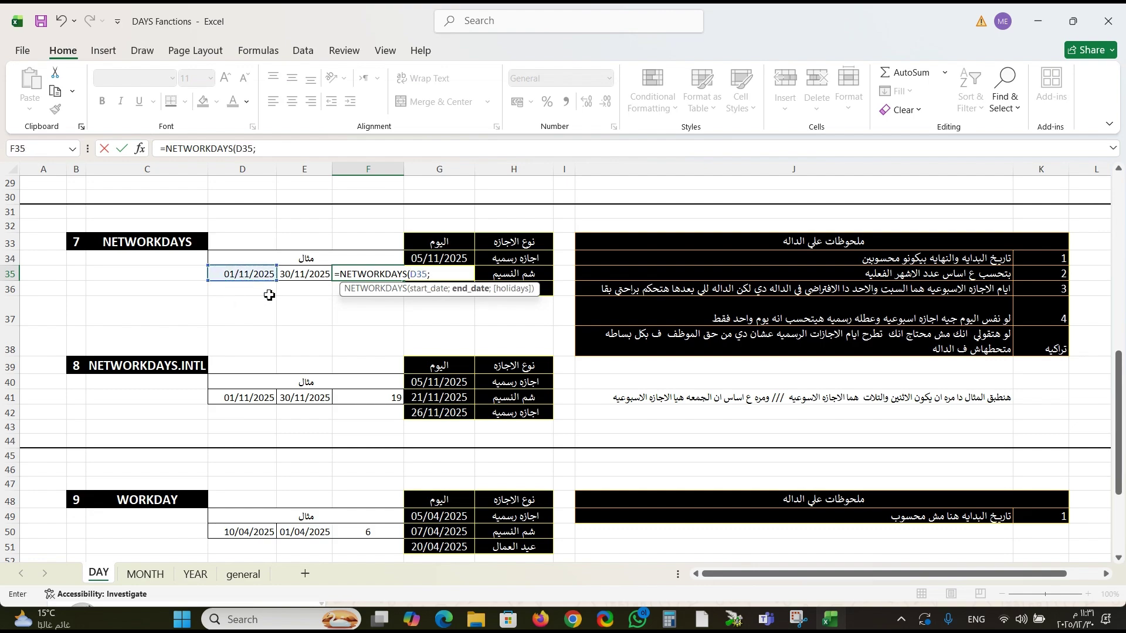
pyautogui.click(307, 278)
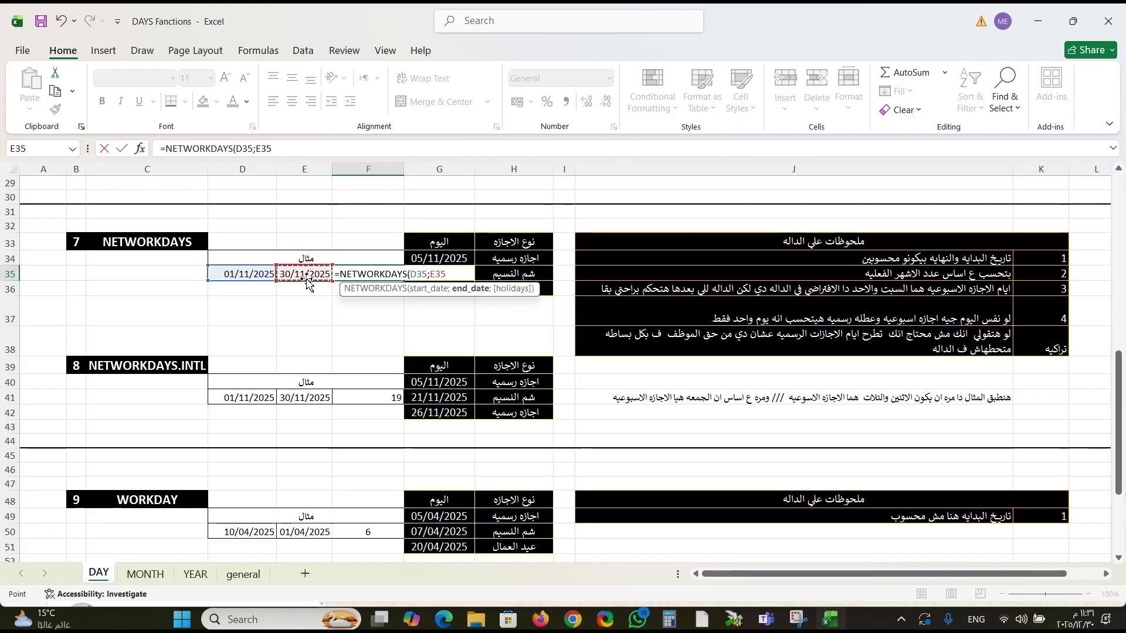
pyautogui.write(';')
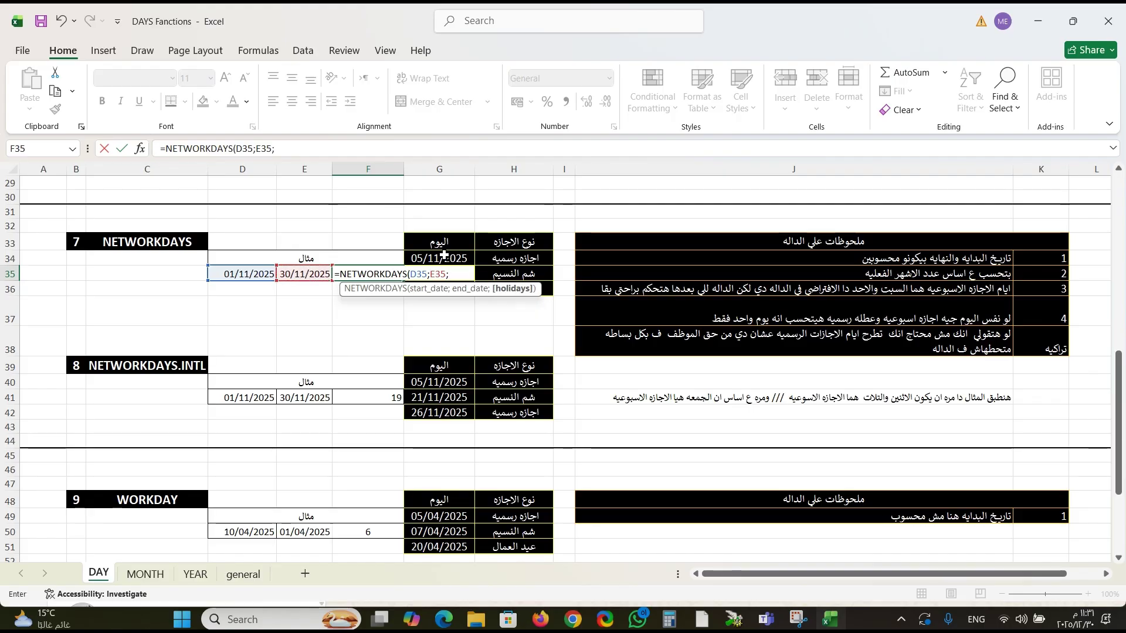
pyautogui.moveTo(451, 258); pyautogui.dragTo(453, 292)
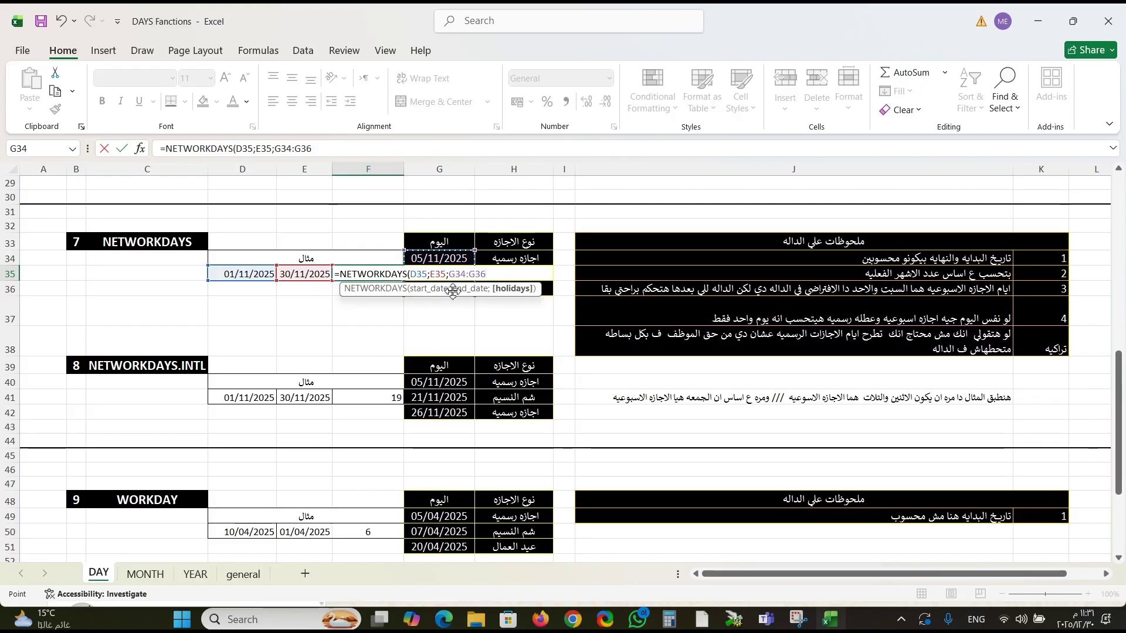
pyautogui.press('Return')
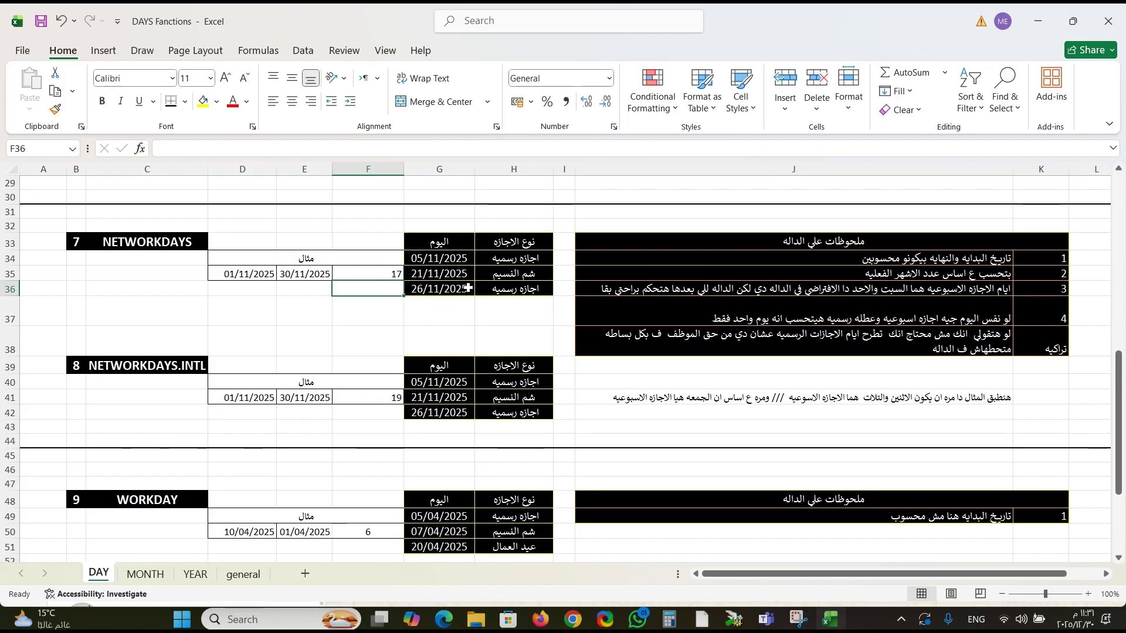
# Step: Check the working days of the NETWORKDAYS example in F35 against November 2025 in the system calendar
pyautogui.click(401, 275)
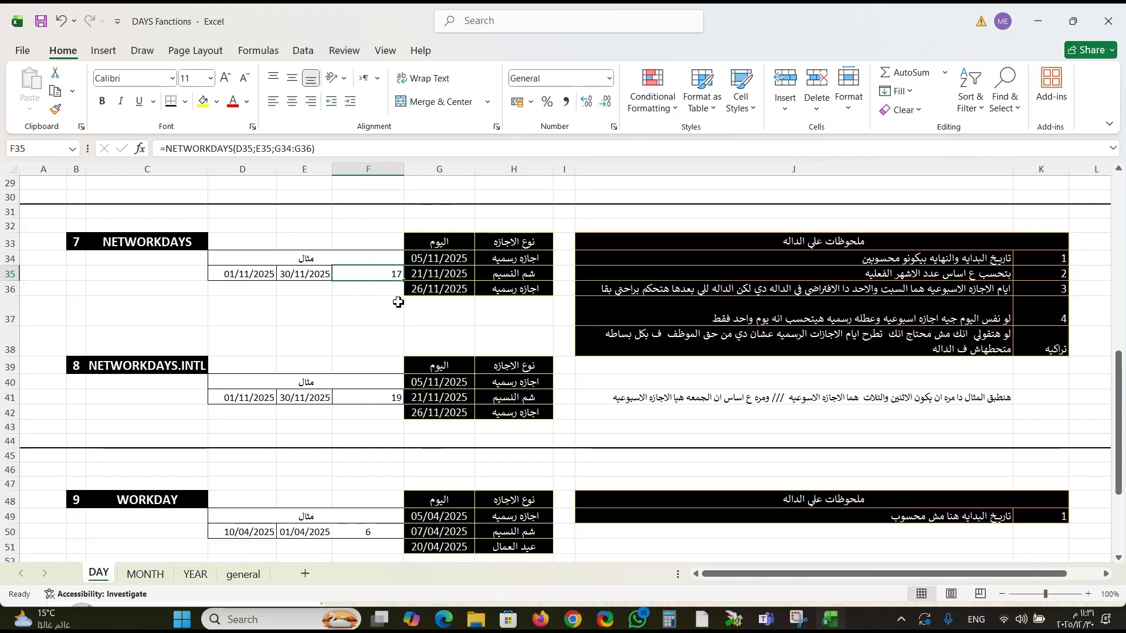
pyautogui.click(1076, 621)
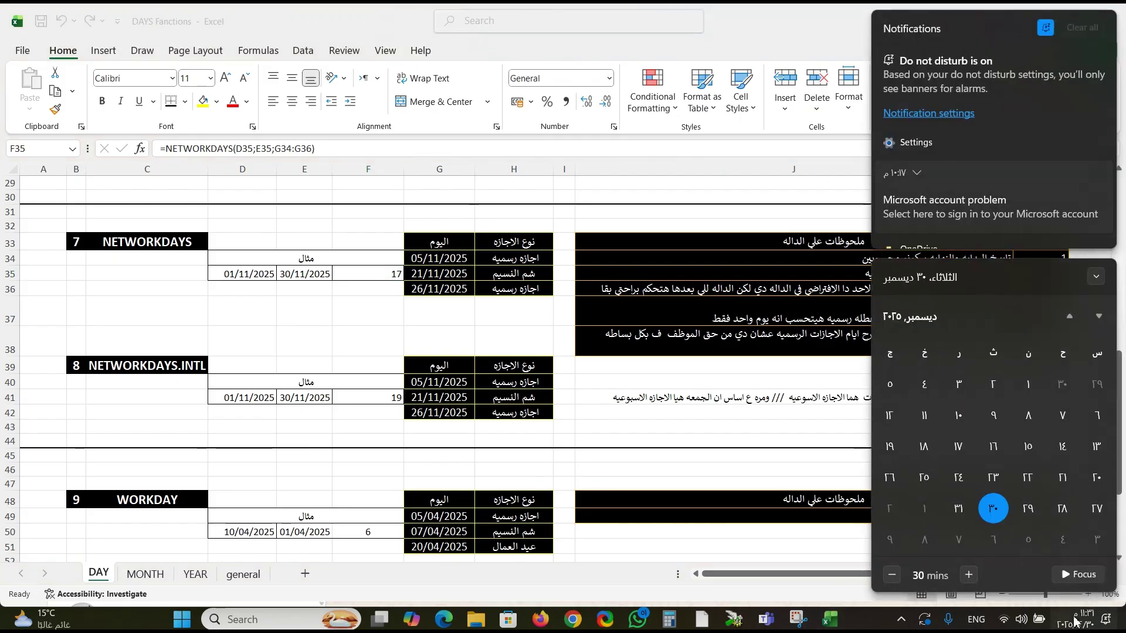
pyautogui.click(1071, 317)
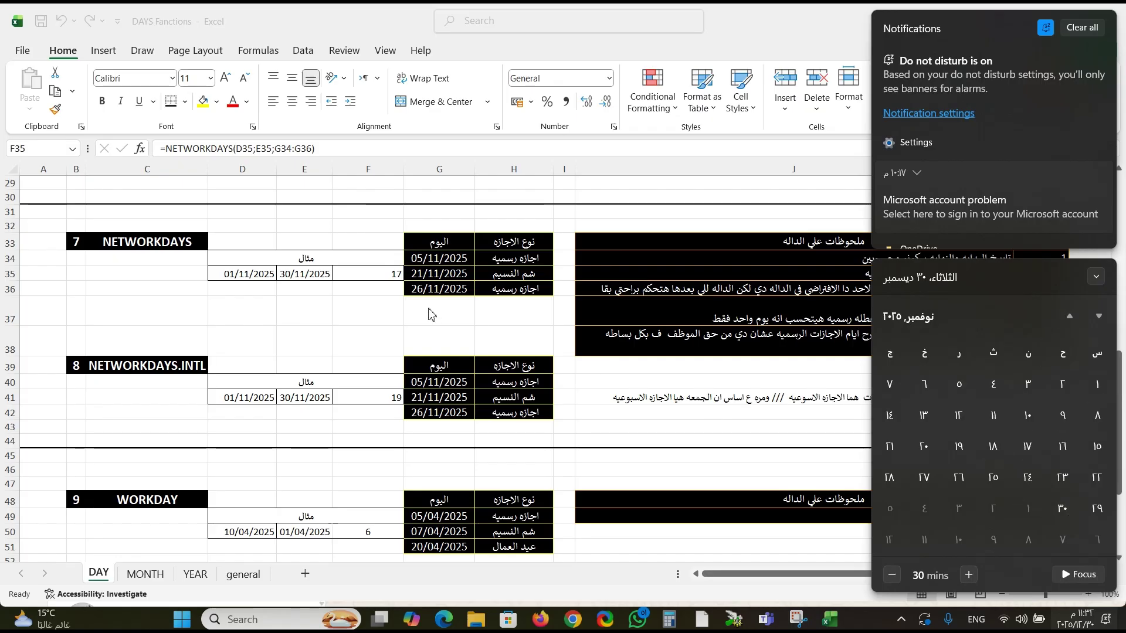
pyautogui.click(373, 275)
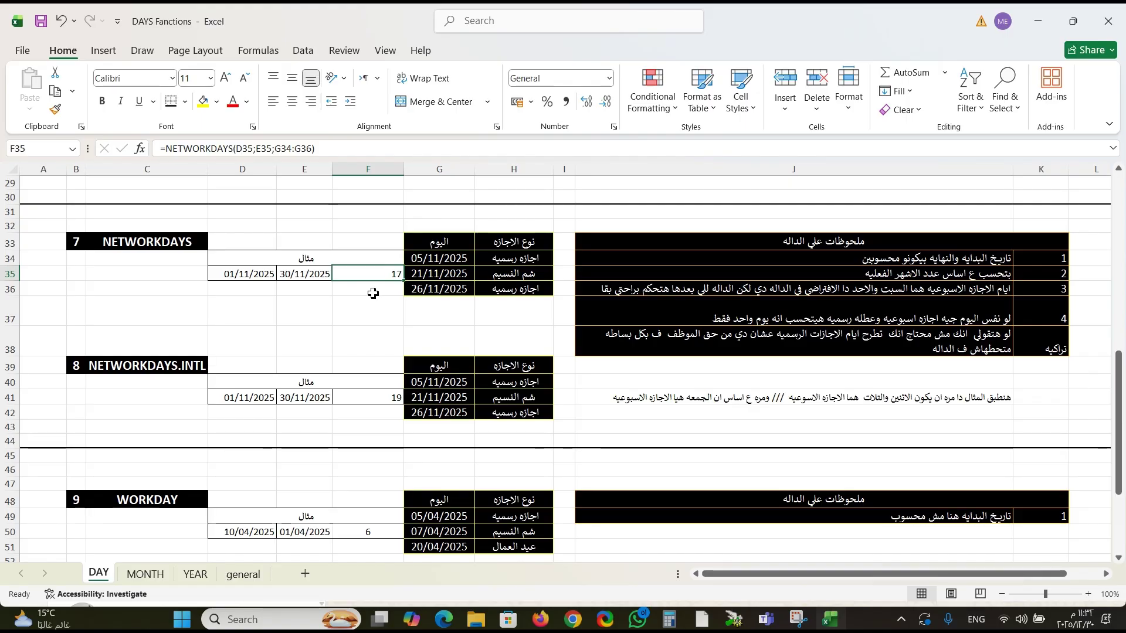
pyautogui.click(374, 294)
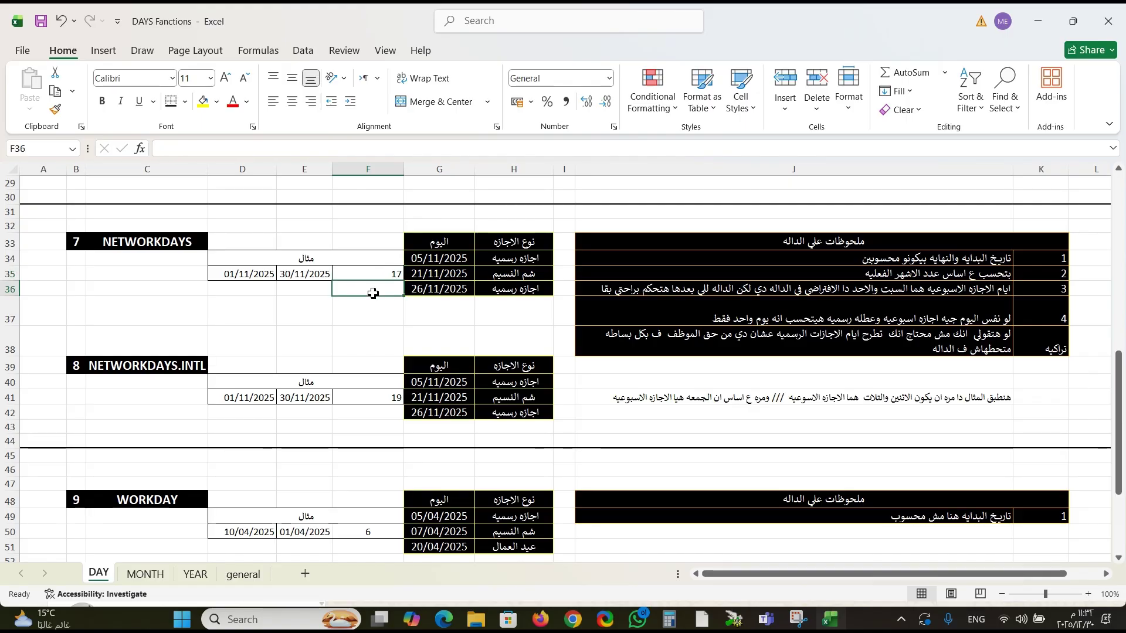
pyautogui.click(347, 316)
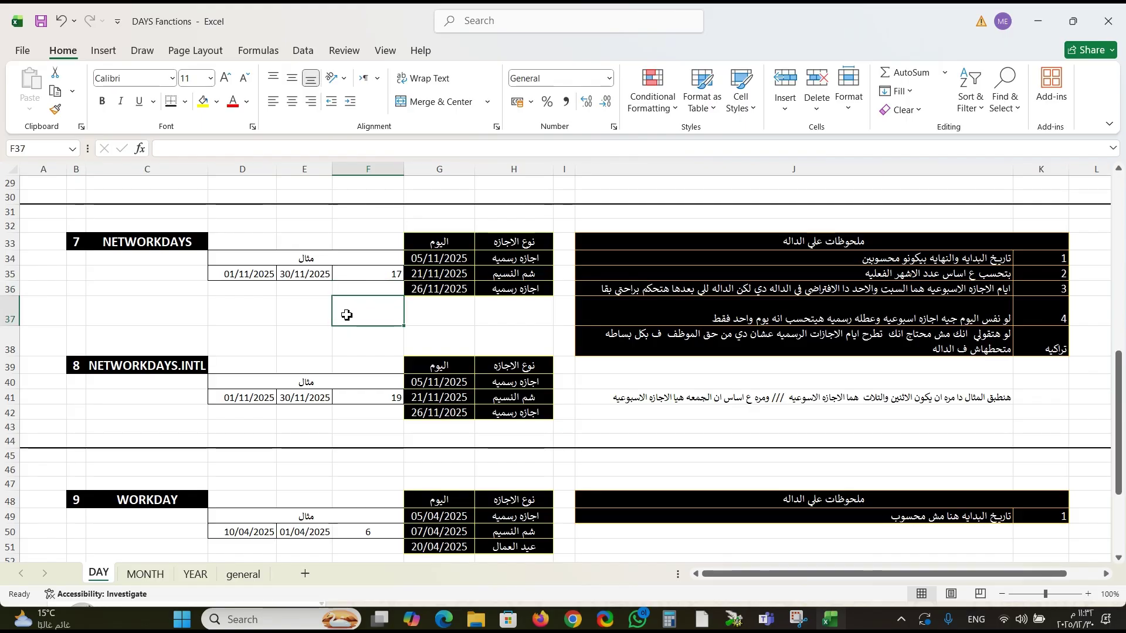
pyautogui.click(309, 317)
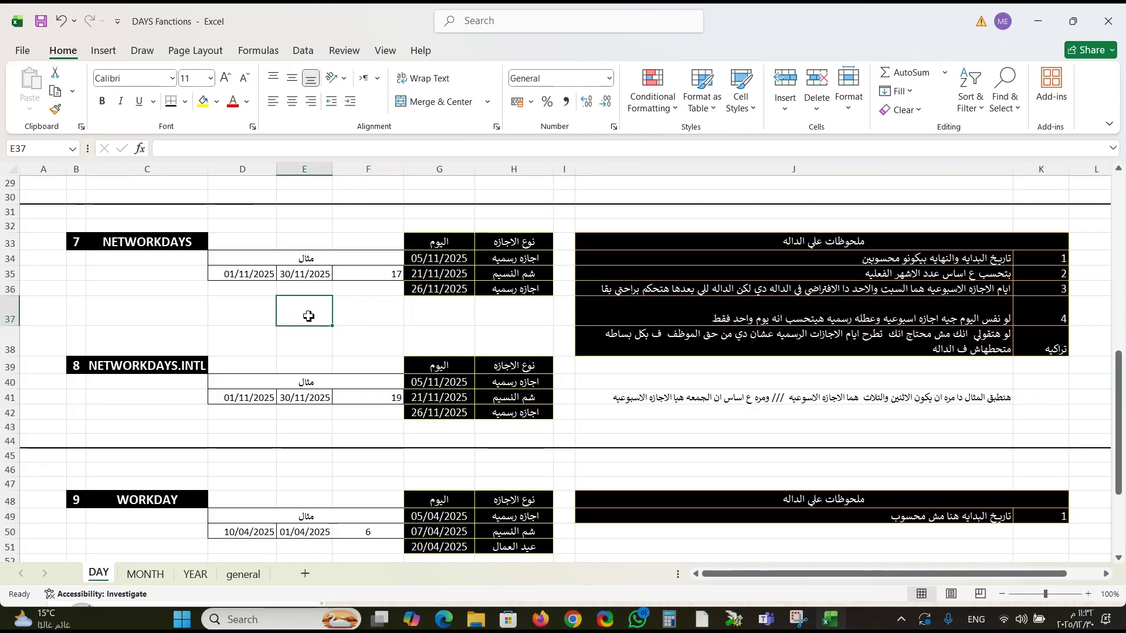
pyautogui.click(248, 338)
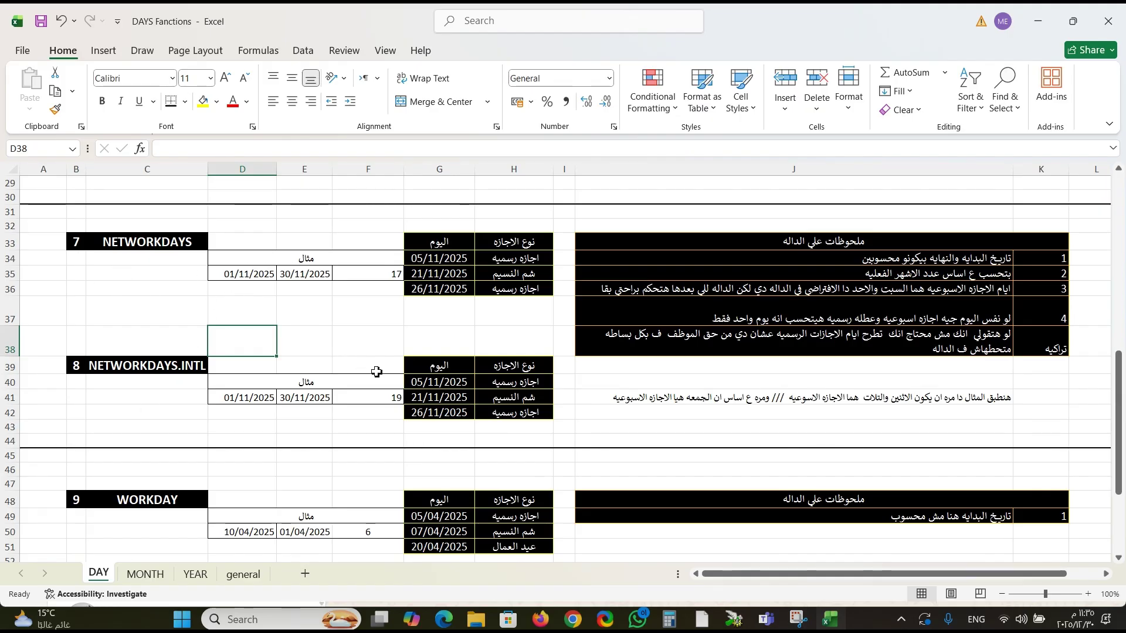
# Step: Re-enter the weekend argument of the NETWORKDAYS.INTL formula in F41 as option 7 - Friday, Saturday
pyautogui.click(376, 394)
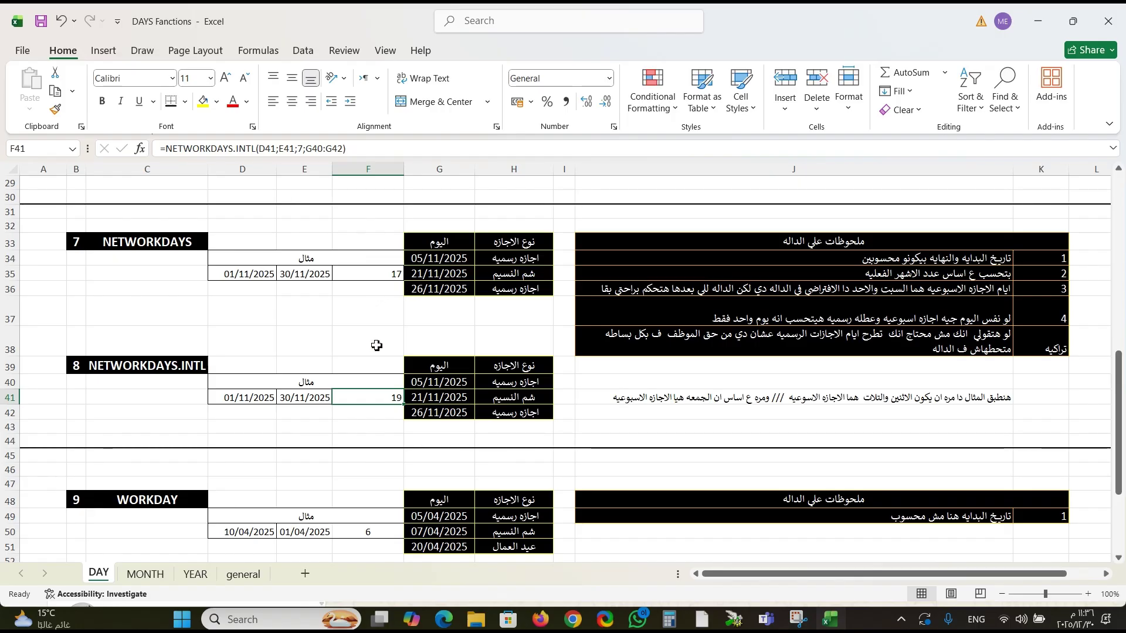
pyautogui.doubleClick(371, 398)
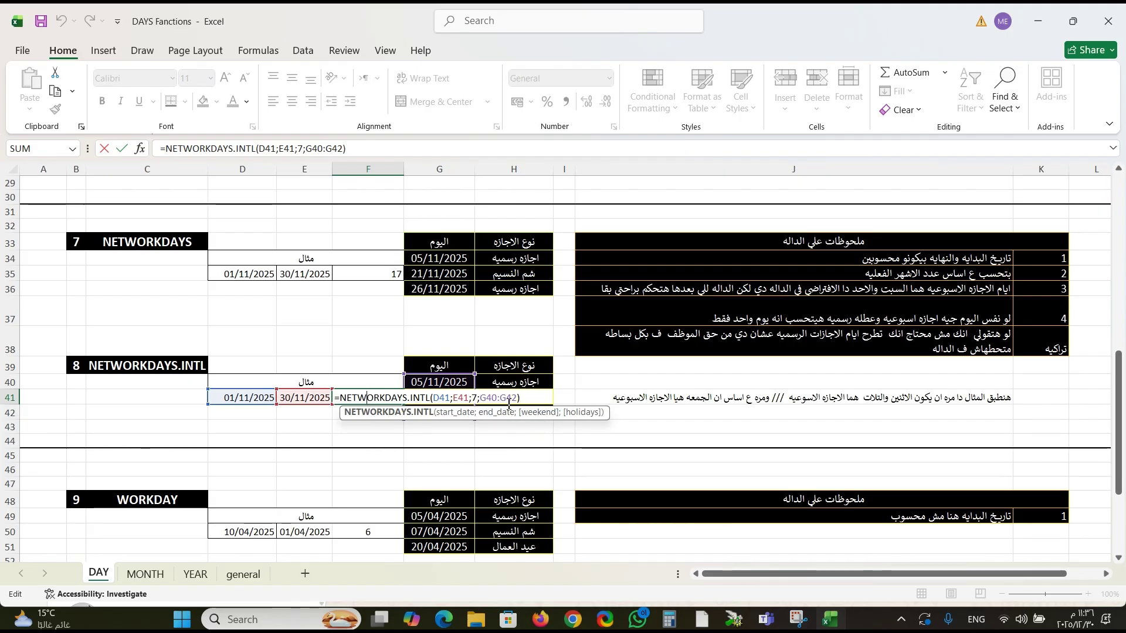
pyautogui.click(477, 398)
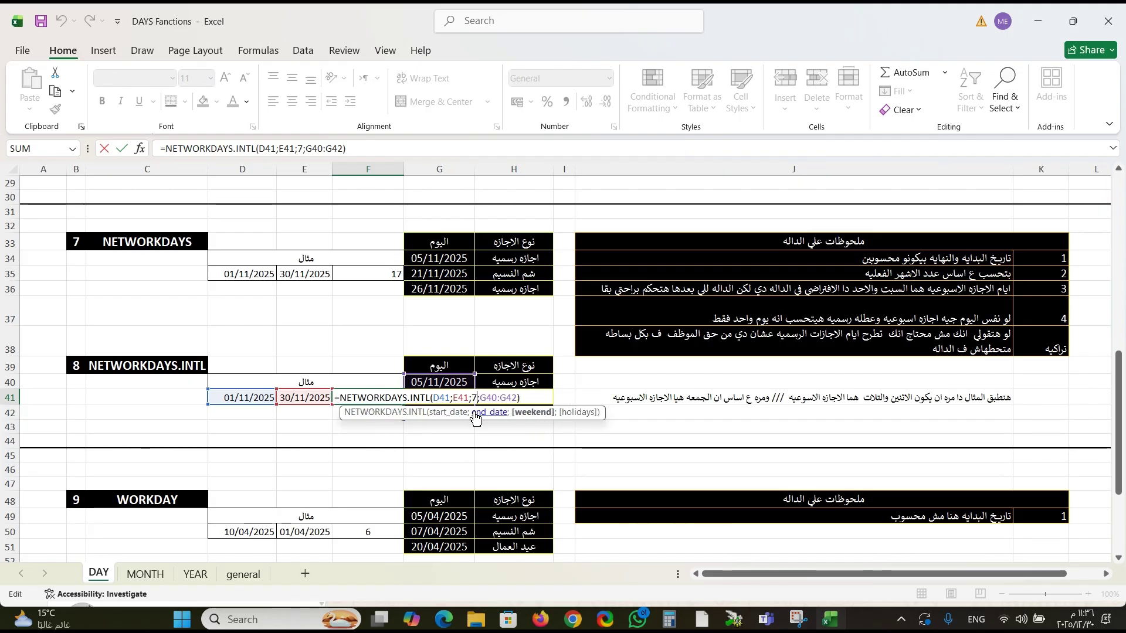
pyautogui.press('BackSpace')
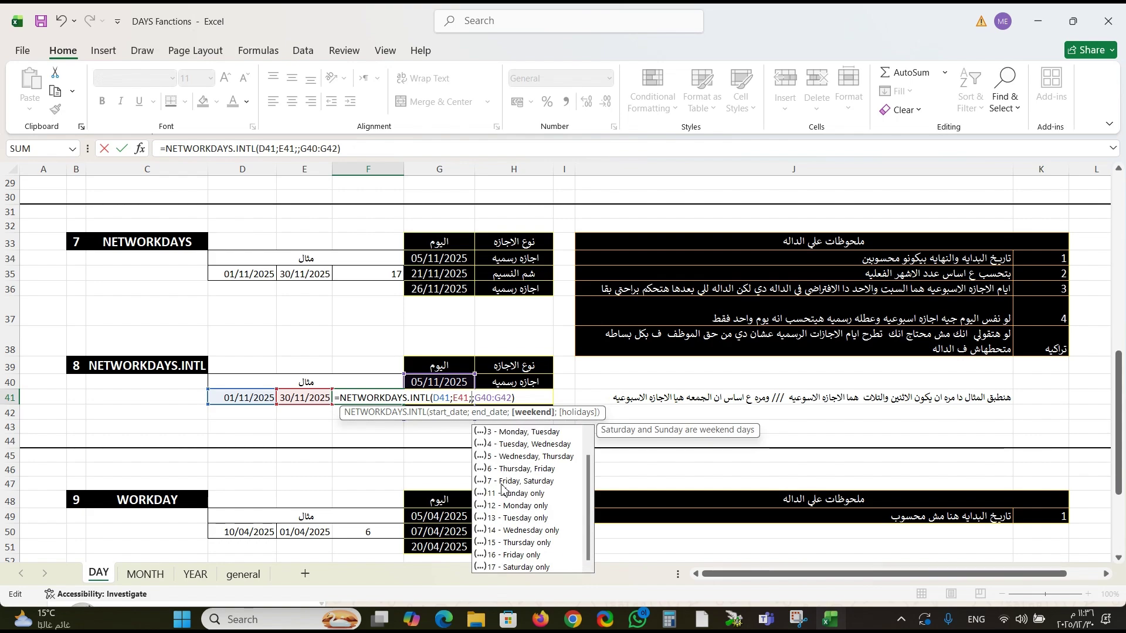
pyautogui.click(513, 484)
pyautogui.doubleClick(513, 482)
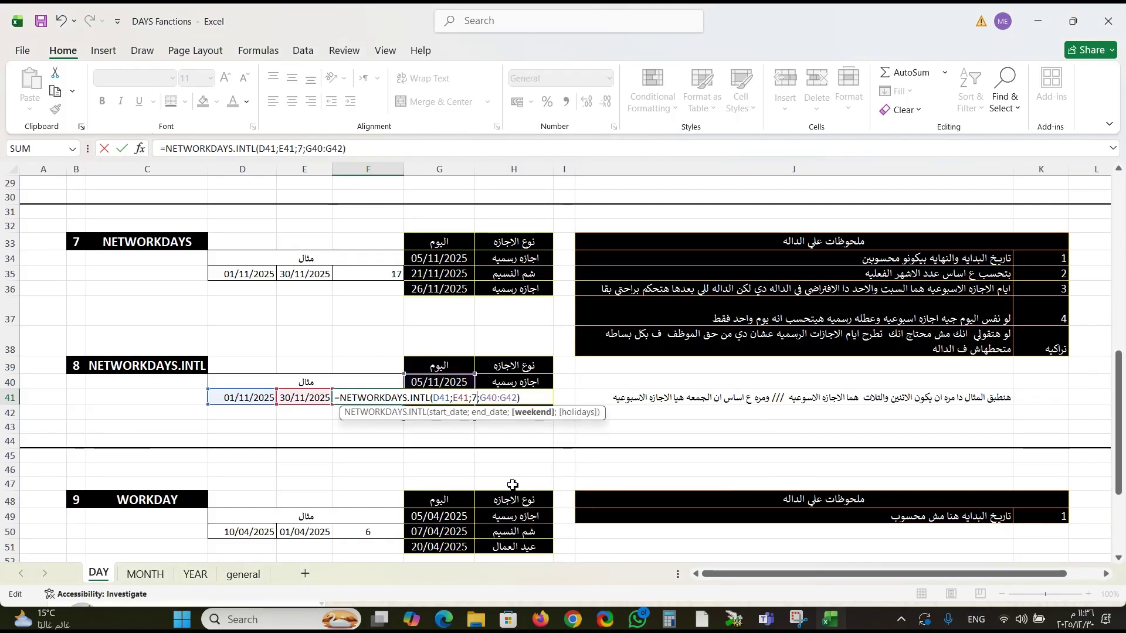
pyautogui.press('Return')
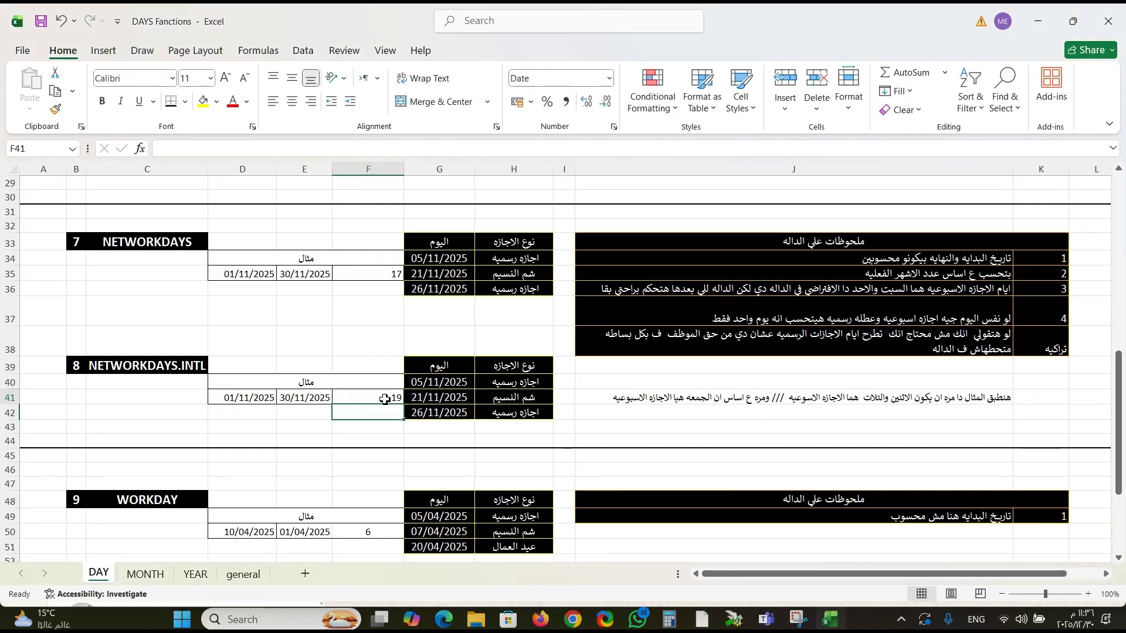
# Step: Compare the NETWORKDAYS.INTL example in F41 with the Friday and Saturday weekends of November 2025 in the system calendar
pyautogui.click(384, 399)
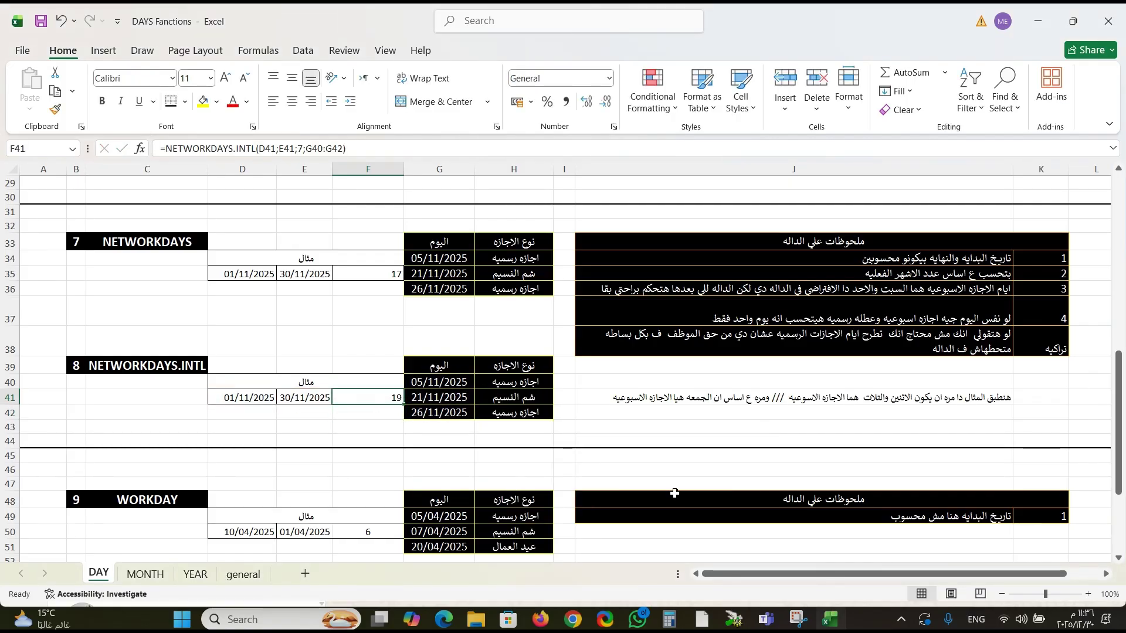
pyautogui.click(1076, 623)
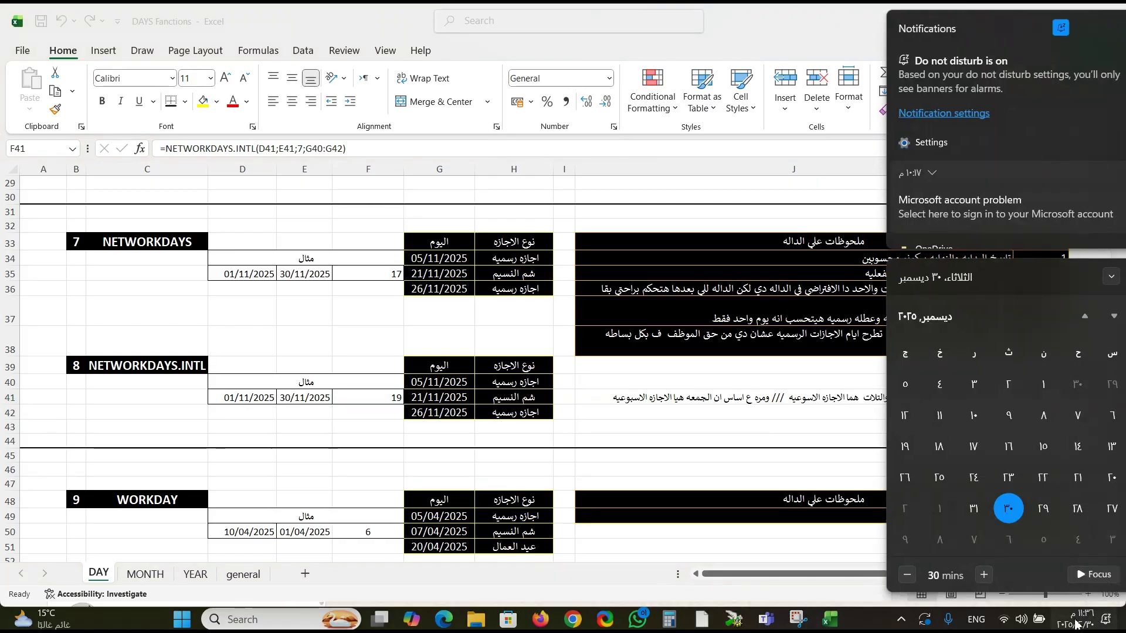
pyautogui.click(1065, 322)
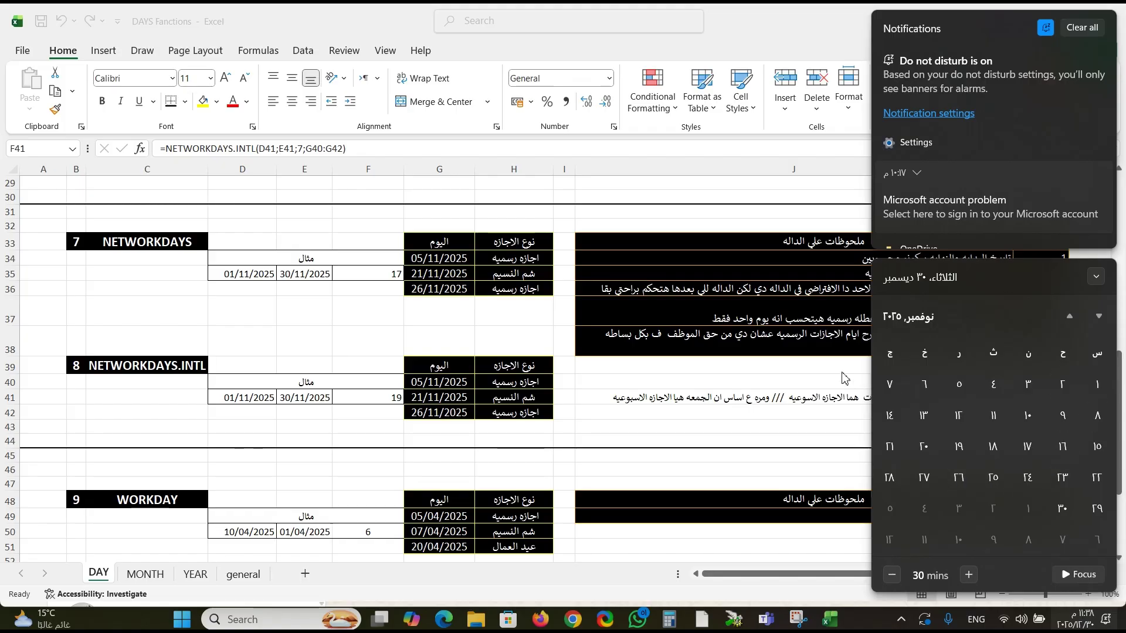
pyautogui.click(377, 397)
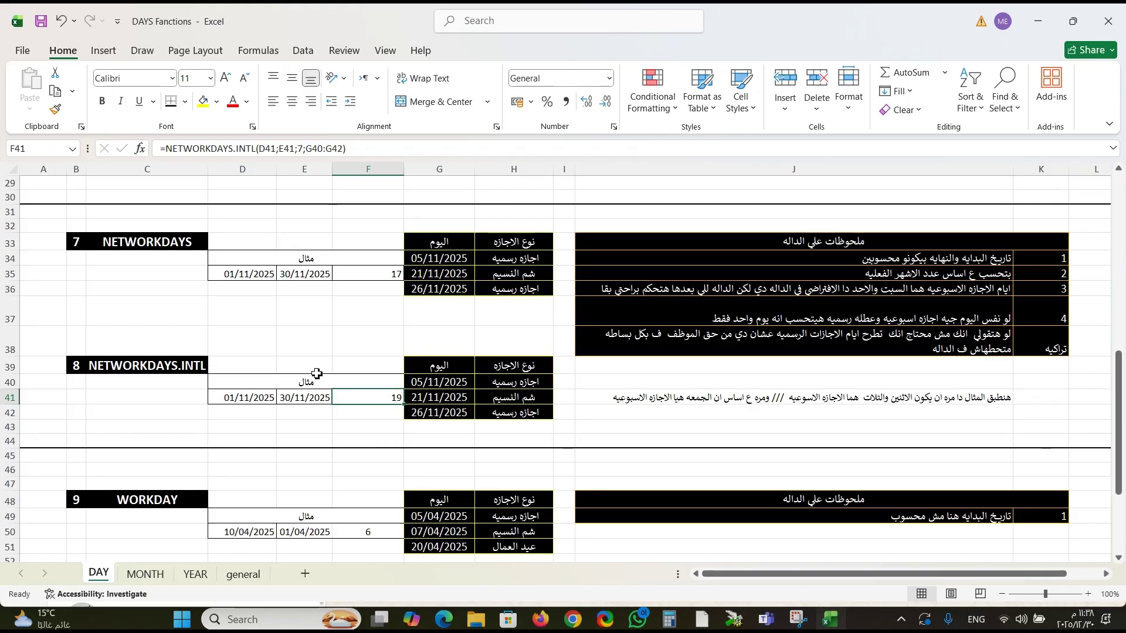
pyautogui.click(162, 309)
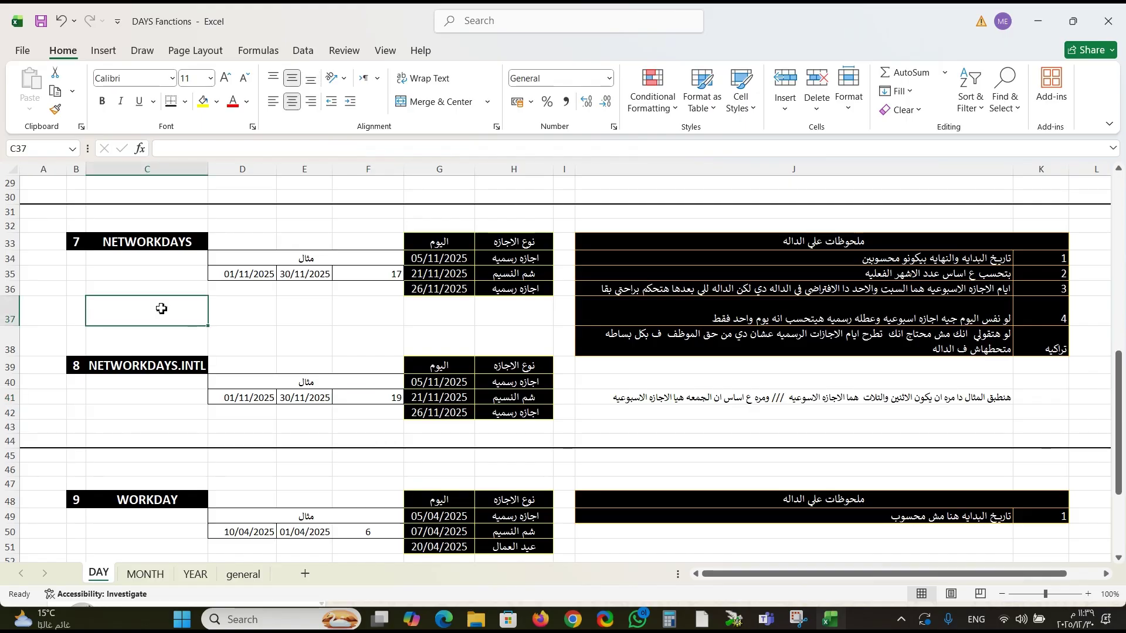
pyautogui.scroll(-3, 154, 441)
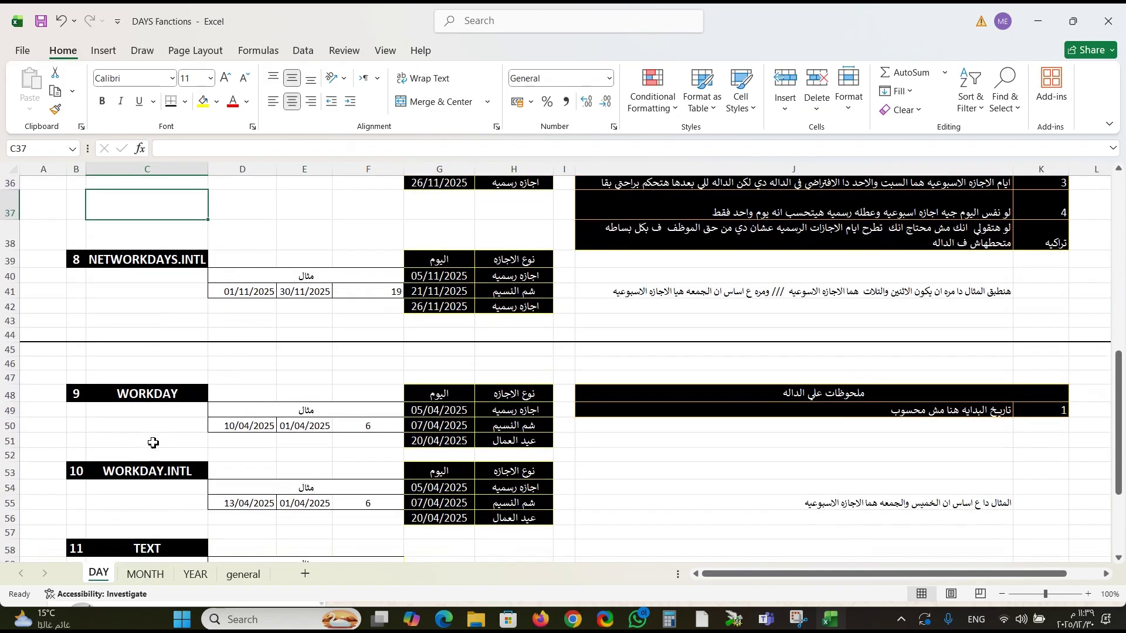
pyautogui.scroll(-1, 153, 443)
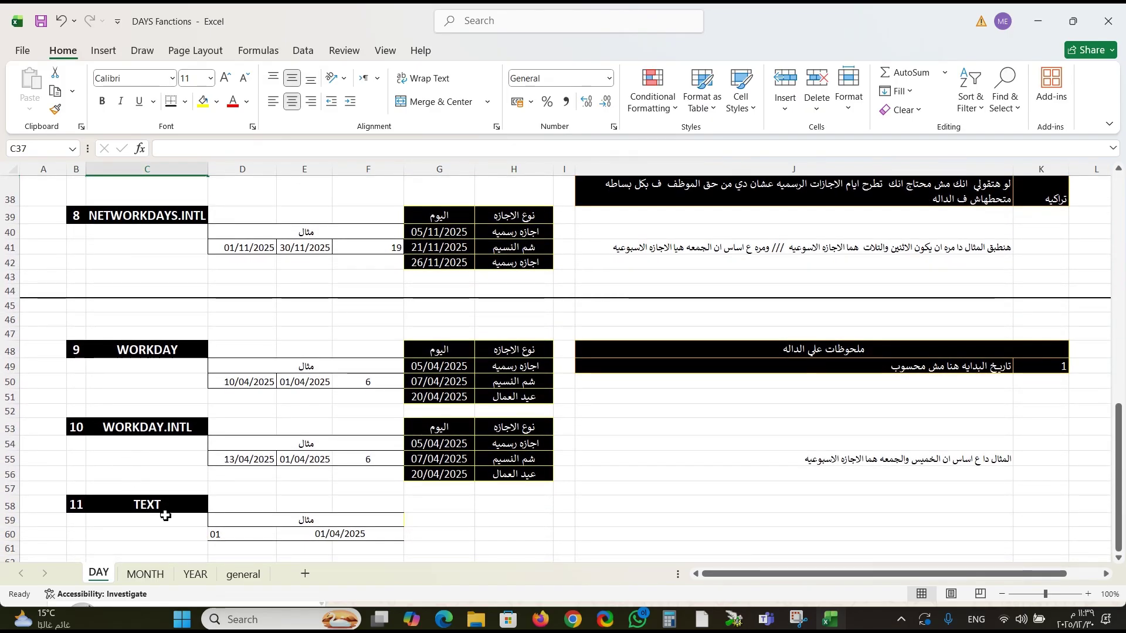
pyautogui.click(271, 313)
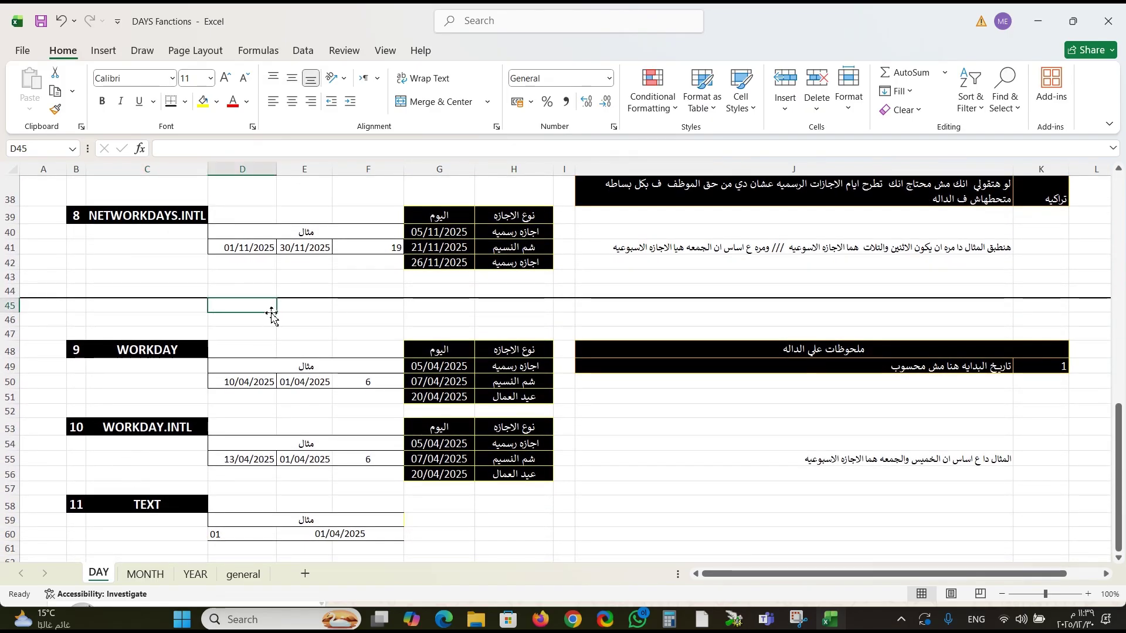
pyautogui.click(245, 280)
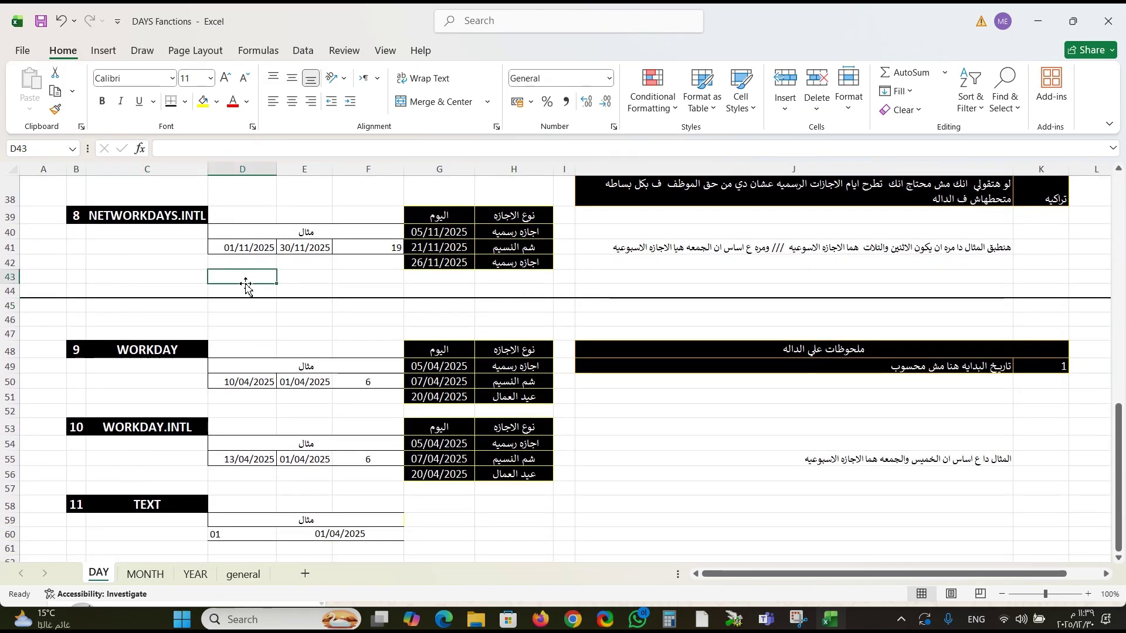